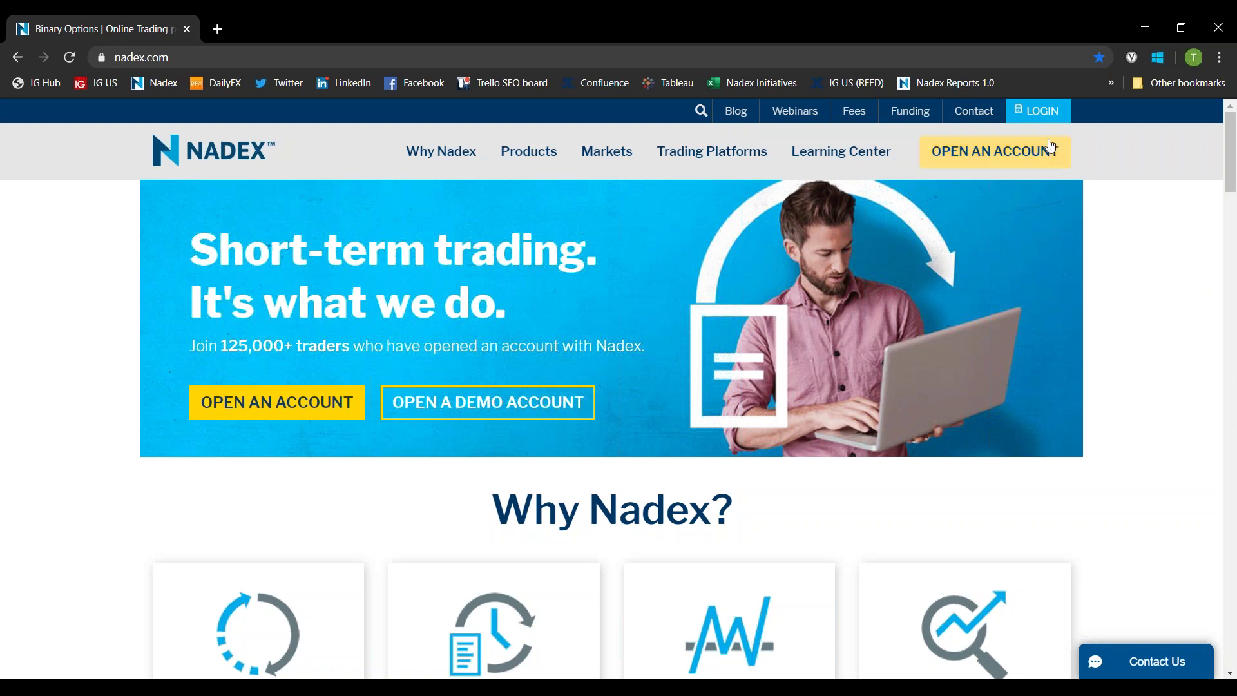
# Step: Go from the Nadex login page into the new beta trading platform via Join the Beta
pyautogui.click(1033, 112)
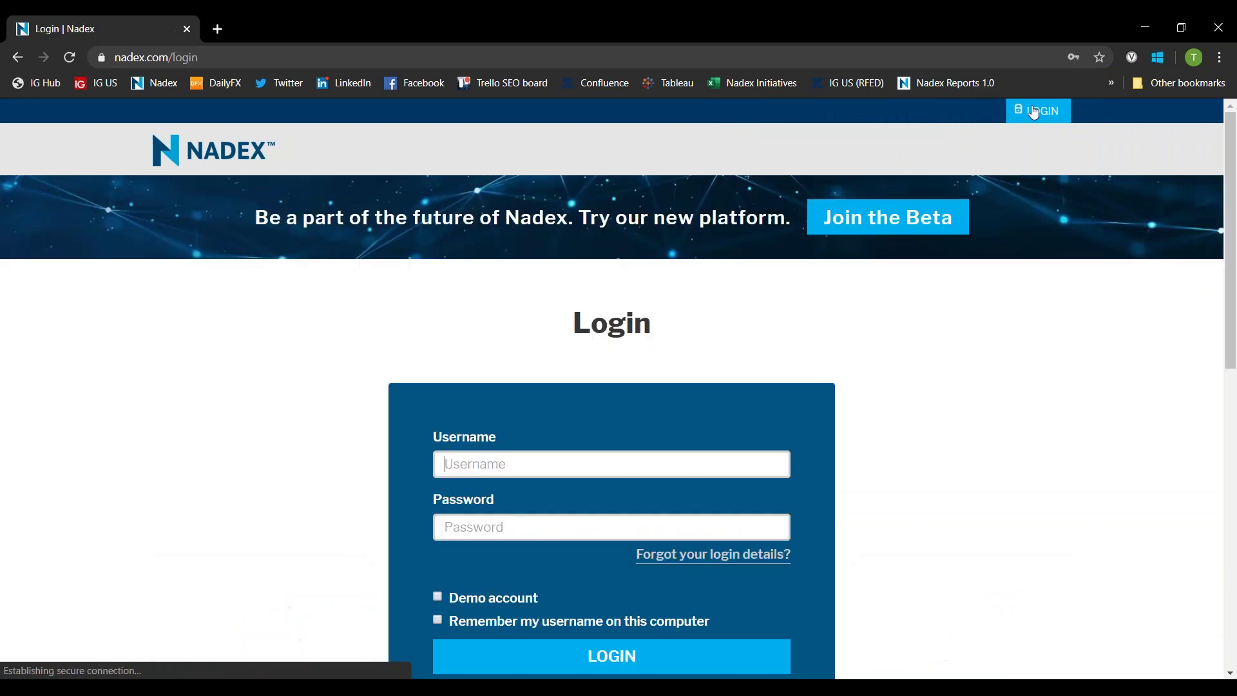
pyautogui.click(877, 219)
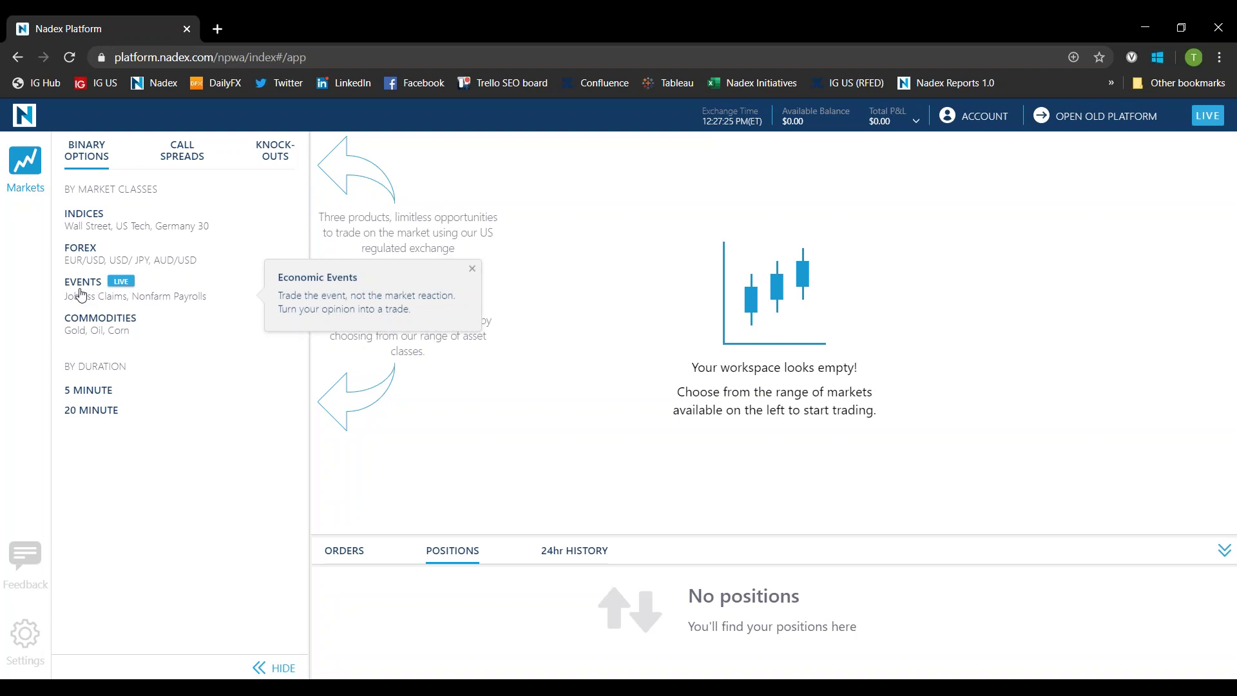
# Step: Dismiss the Economic Events tip and show the Binary Options commodities markets
pyautogui.click(475, 269)
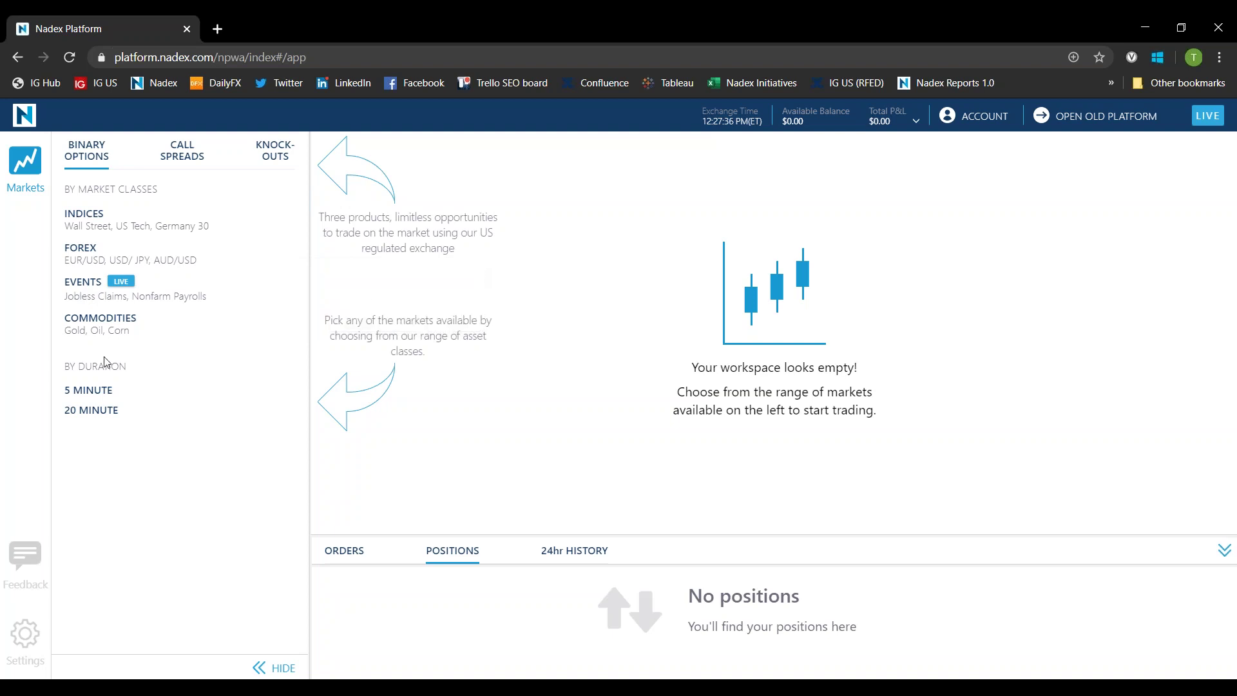
pyautogui.click(81, 161)
pyautogui.click(90, 327)
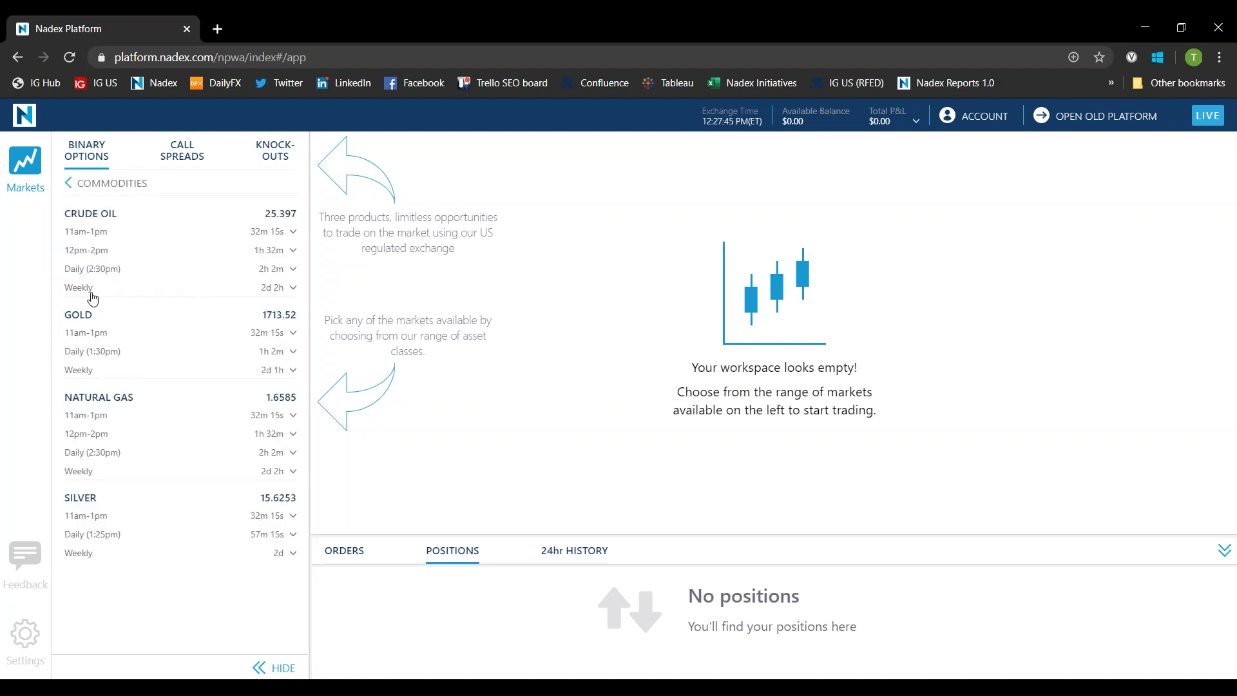
# Step: Expand Crude Oil 11am-1pm and scroll through its strike ladder
pyautogui.click(99, 238)
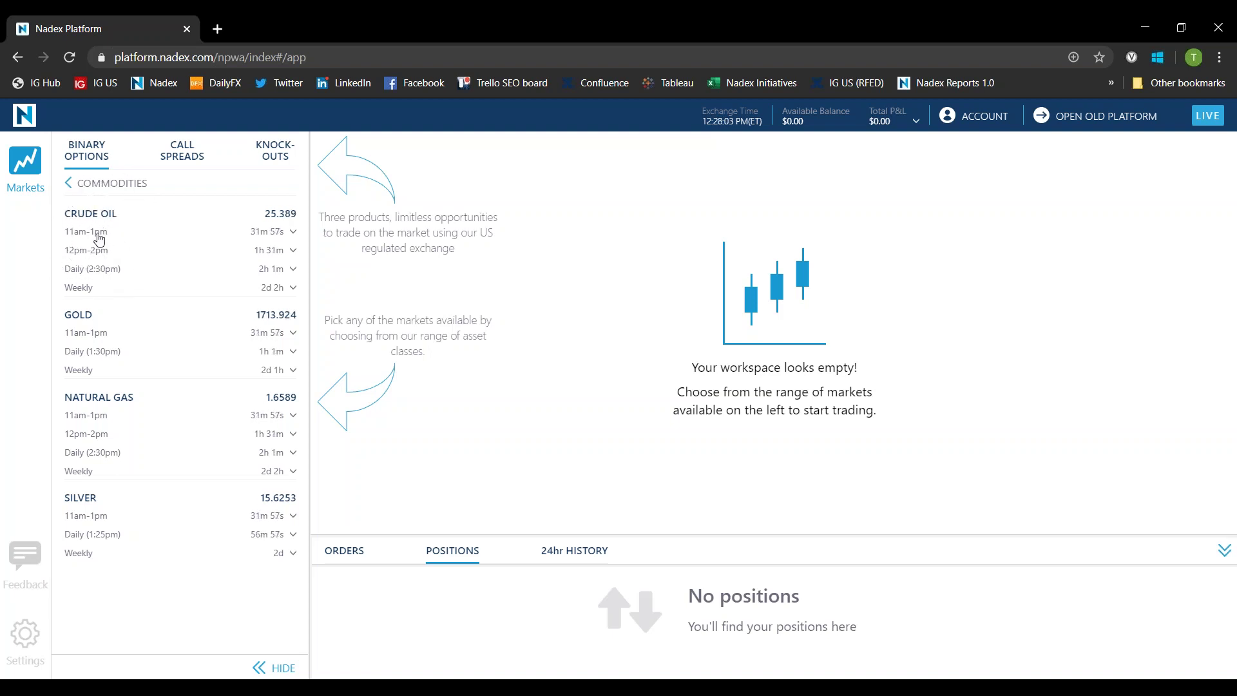
pyautogui.scroll(-3, 221, 489)
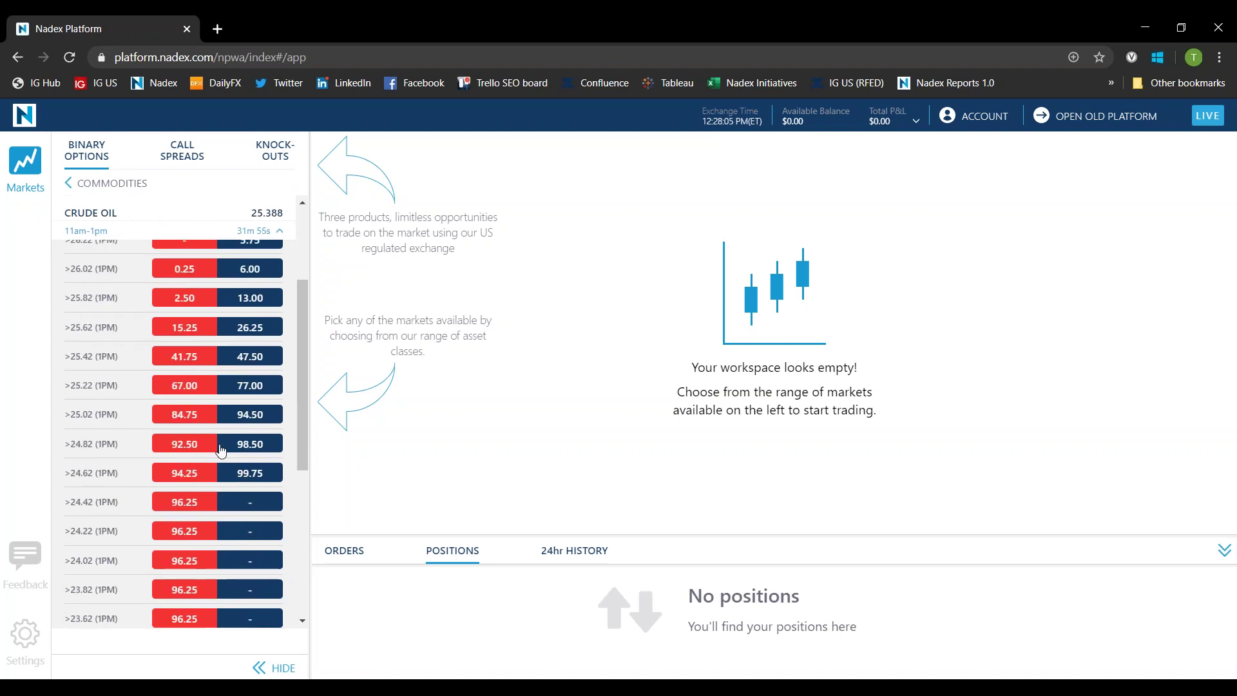
pyautogui.scroll(2, 193, 445)
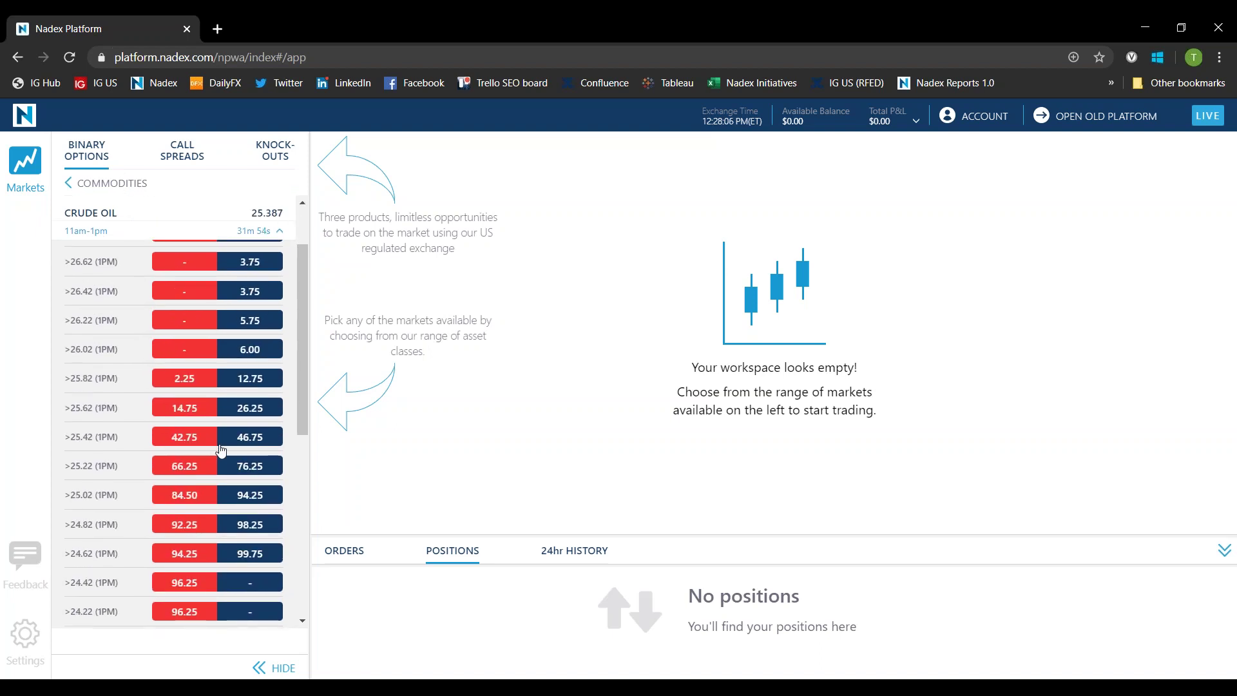
pyautogui.press('ctrl')
pyautogui.press('ctrl')
# Step: Open the Crude Oil >25.42 (1PM) contract and narrow the chart's price range to 25.0–25.8
pyautogui.click(89, 444)
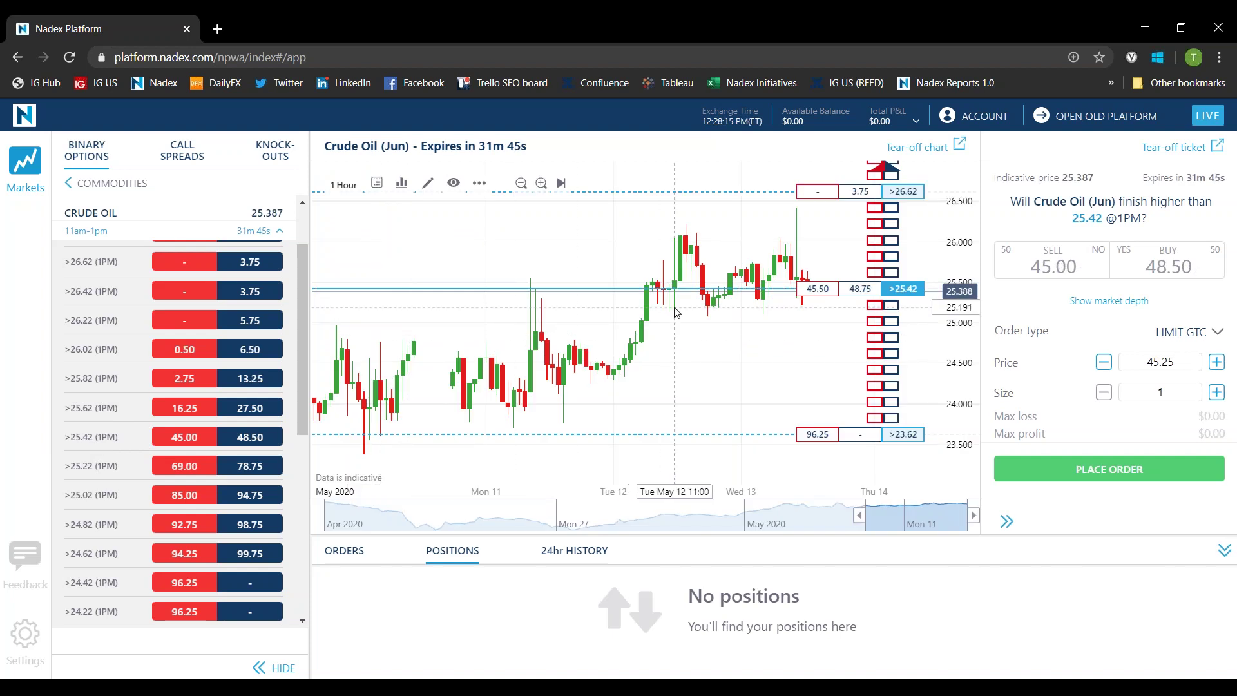
pyautogui.moveTo(954, 451); pyautogui.dragTo(953, 480)
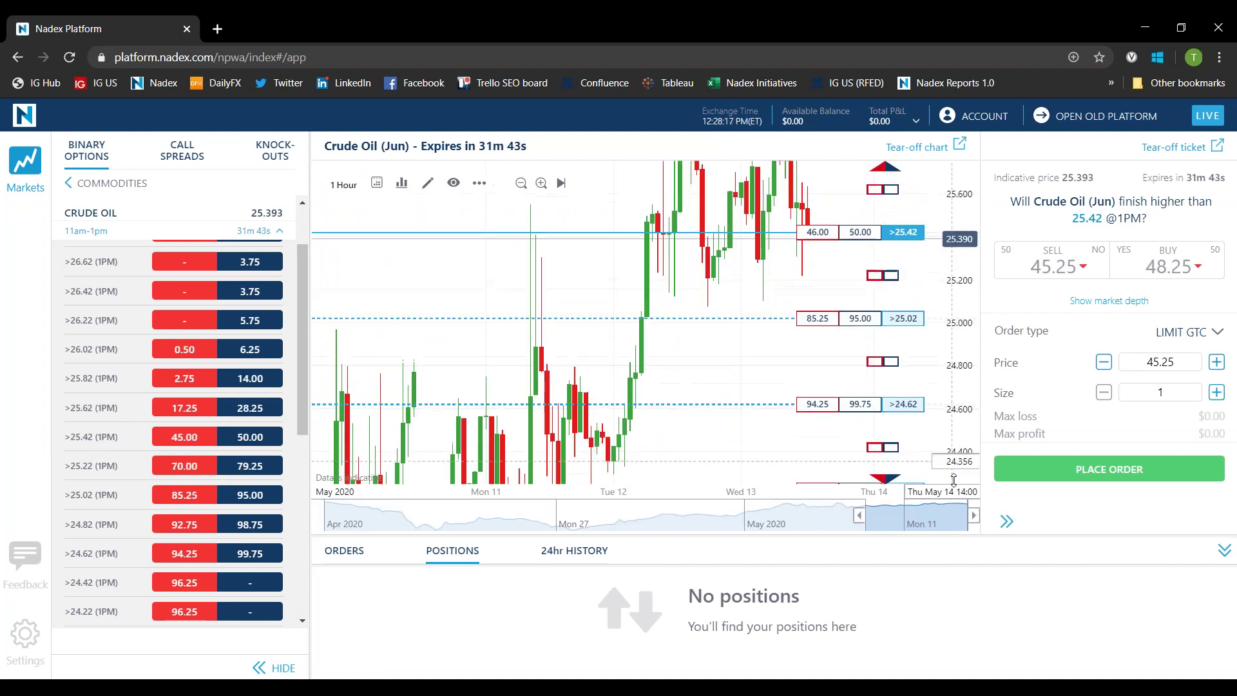
pyautogui.moveTo(954, 265); pyautogui.dragTo(958, 303)
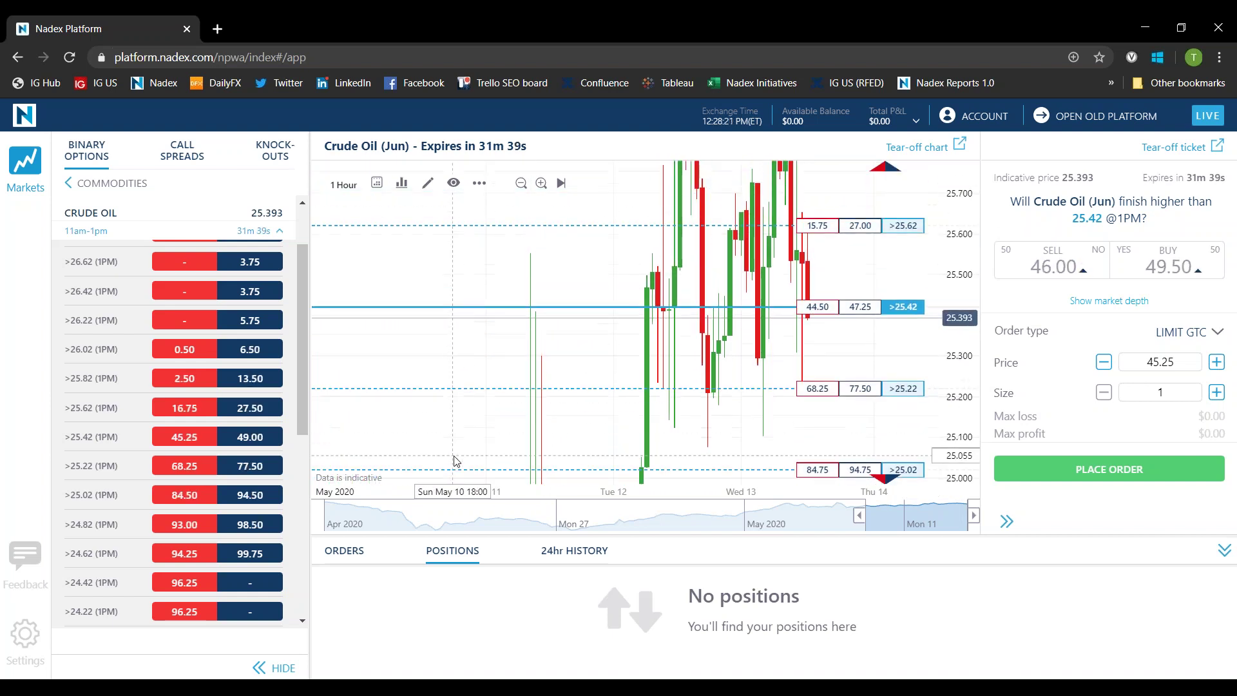
pyautogui.moveTo(963, 303)
pyautogui.mouseDown()
pyautogui.moveTo(962, 319)
pyautogui.moveTo(962, 283)
pyautogui.mouseUp()
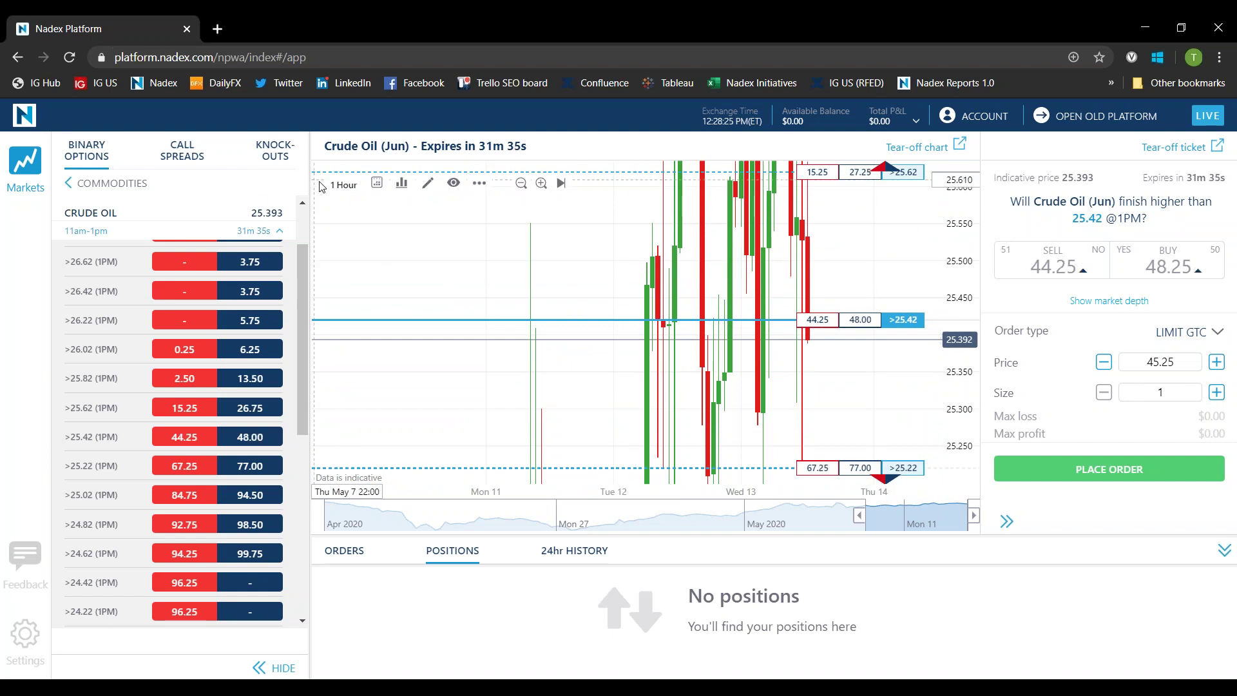
# Step: Switch the Crude Oil chart to 1-minute candles
pyautogui.click(343, 185)
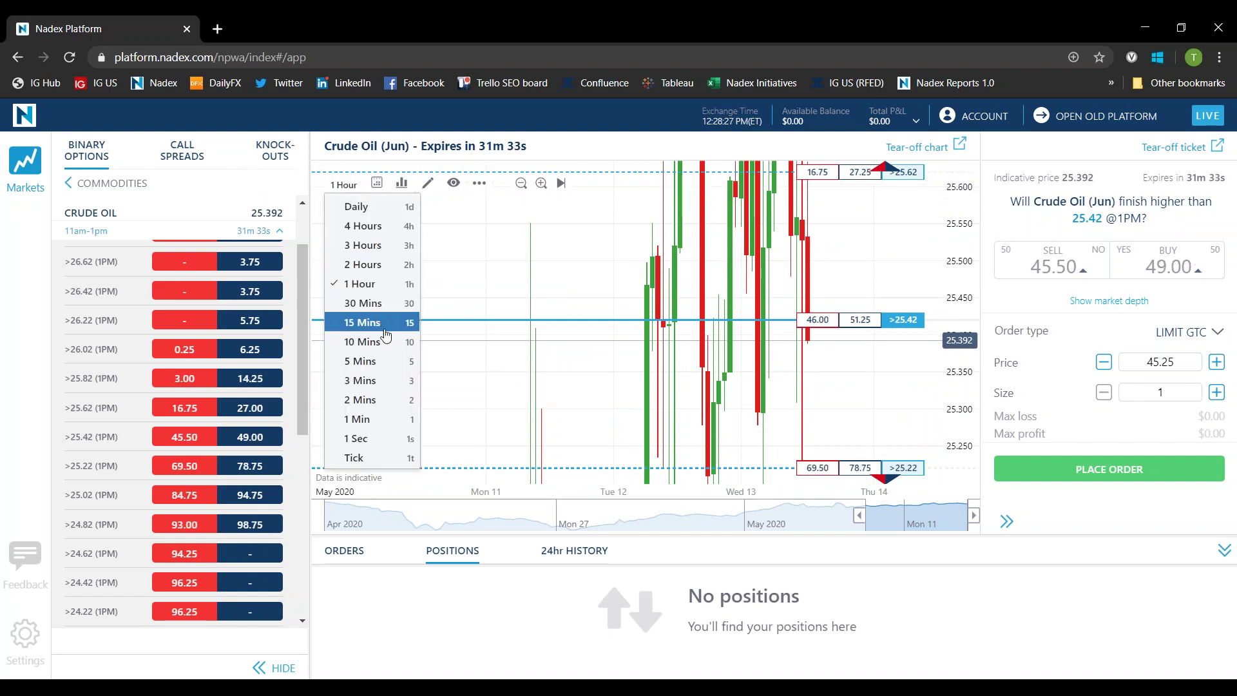
pyautogui.click(374, 419)
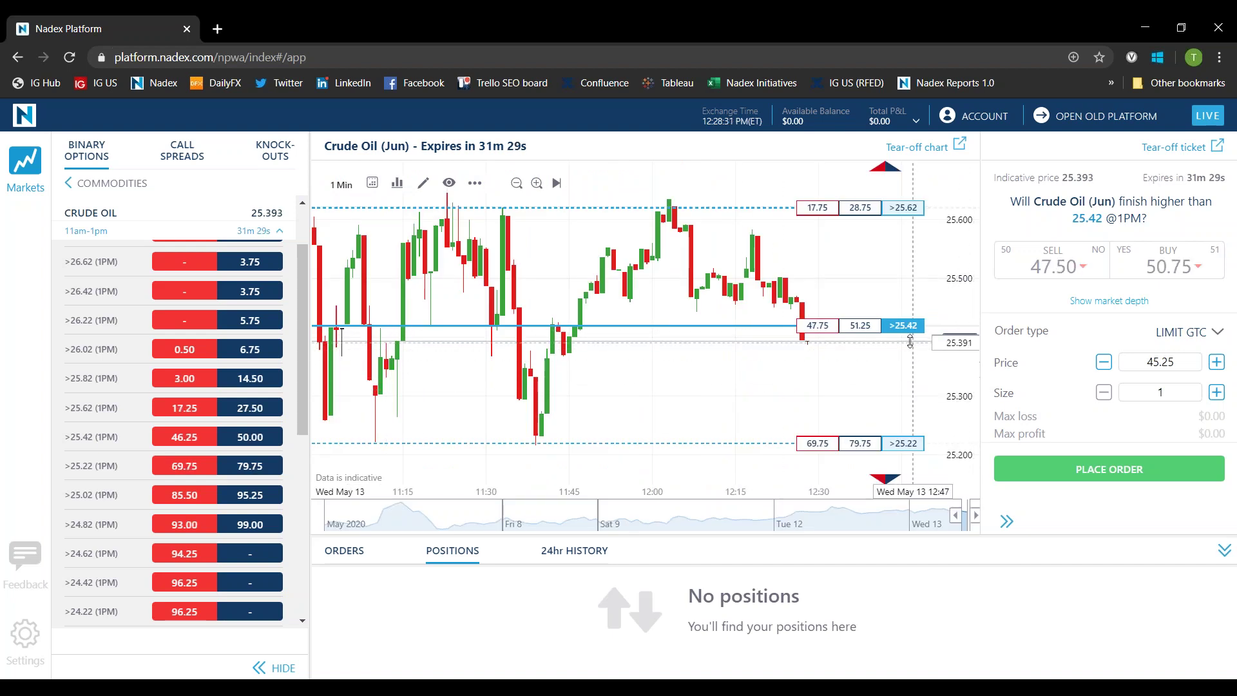
pyautogui.click(1088, 179)
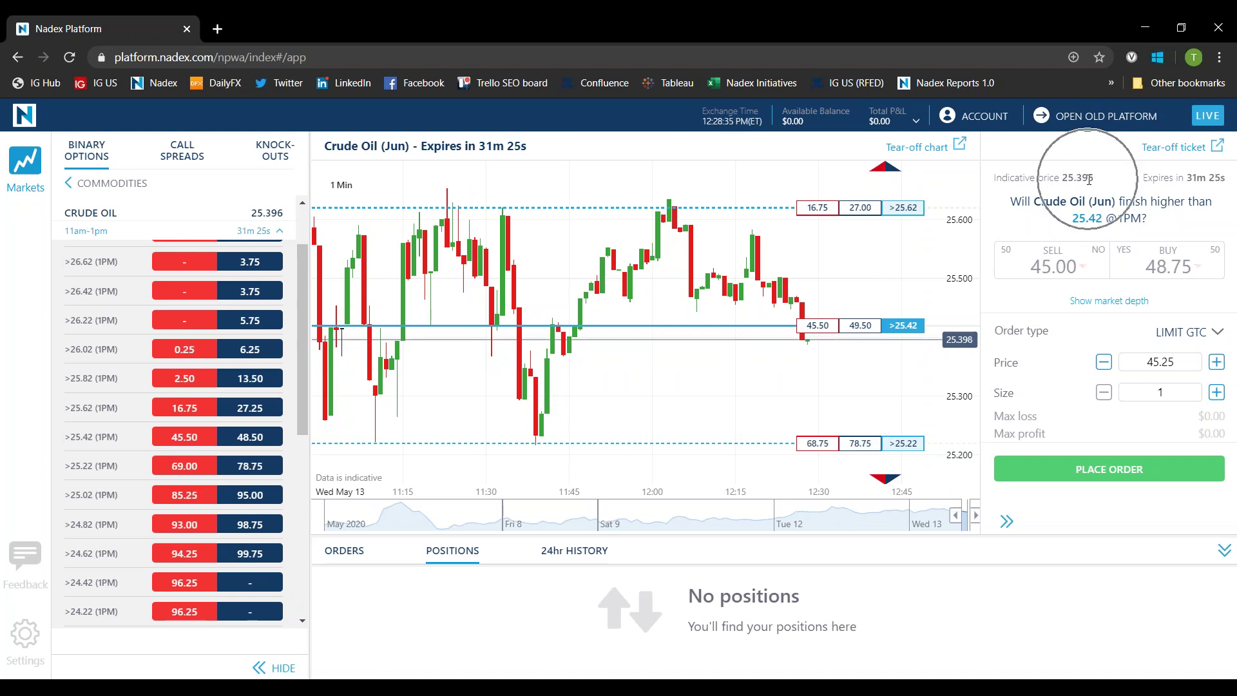
# Step: Make repeated adjustments in the >25.42 order ticket and chart area
pyautogui.click(1089, 179)
pyautogui.click(1088, 179)
pyautogui.click(1089, 179)
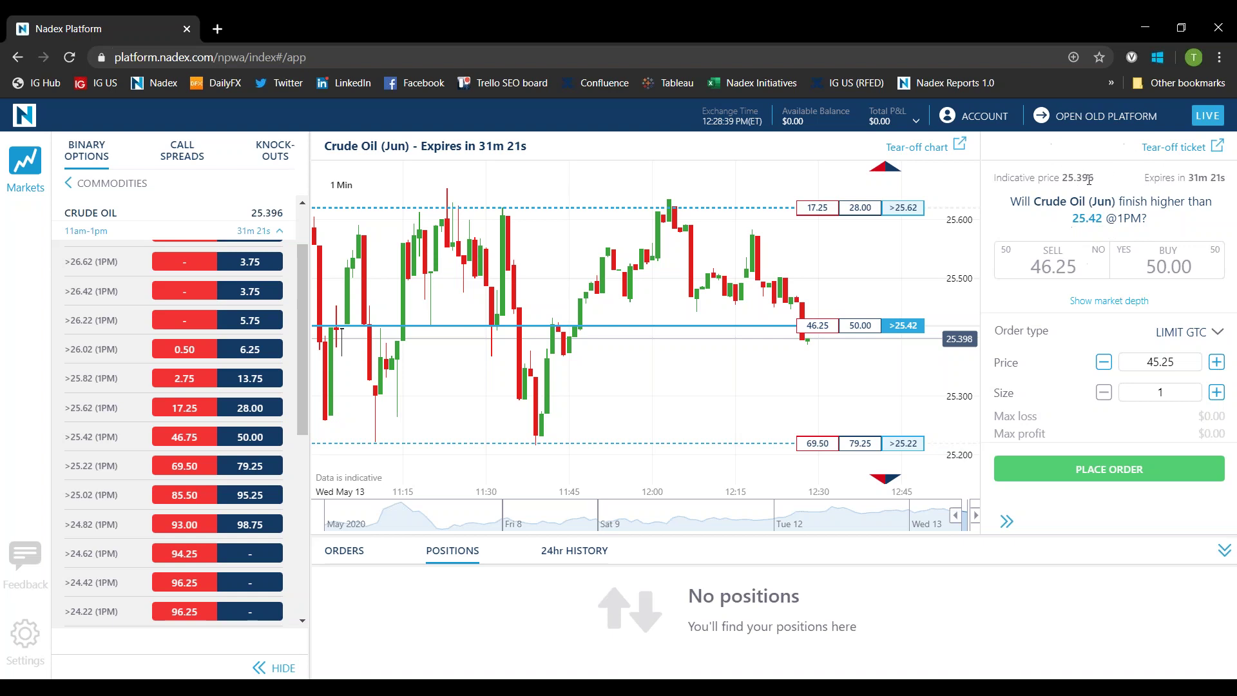
pyautogui.click(904, 330)
pyautogui.click(904, 330)
pyautogui.click(904, 331)
pyautogui.click(904, 331)
pyautogui.click(904, 330)
pyautogui.click(905, 331)
pyautogui.click(904, 330)
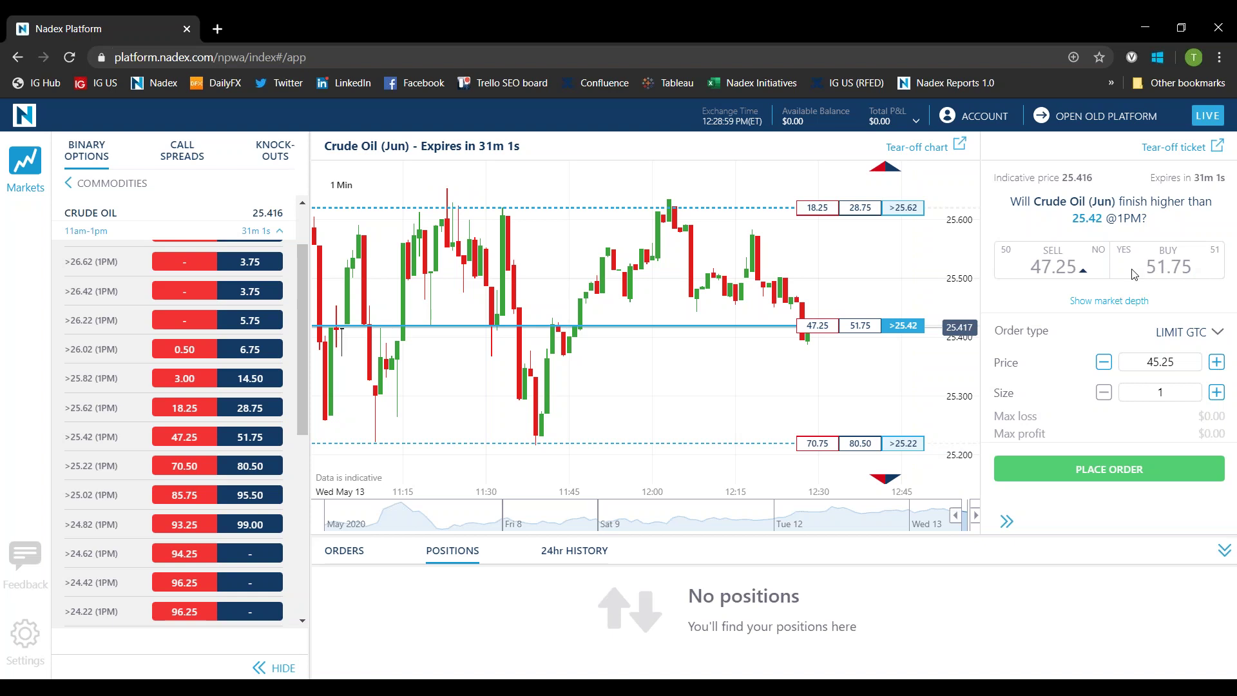
pyautogui.click(1083, 267)
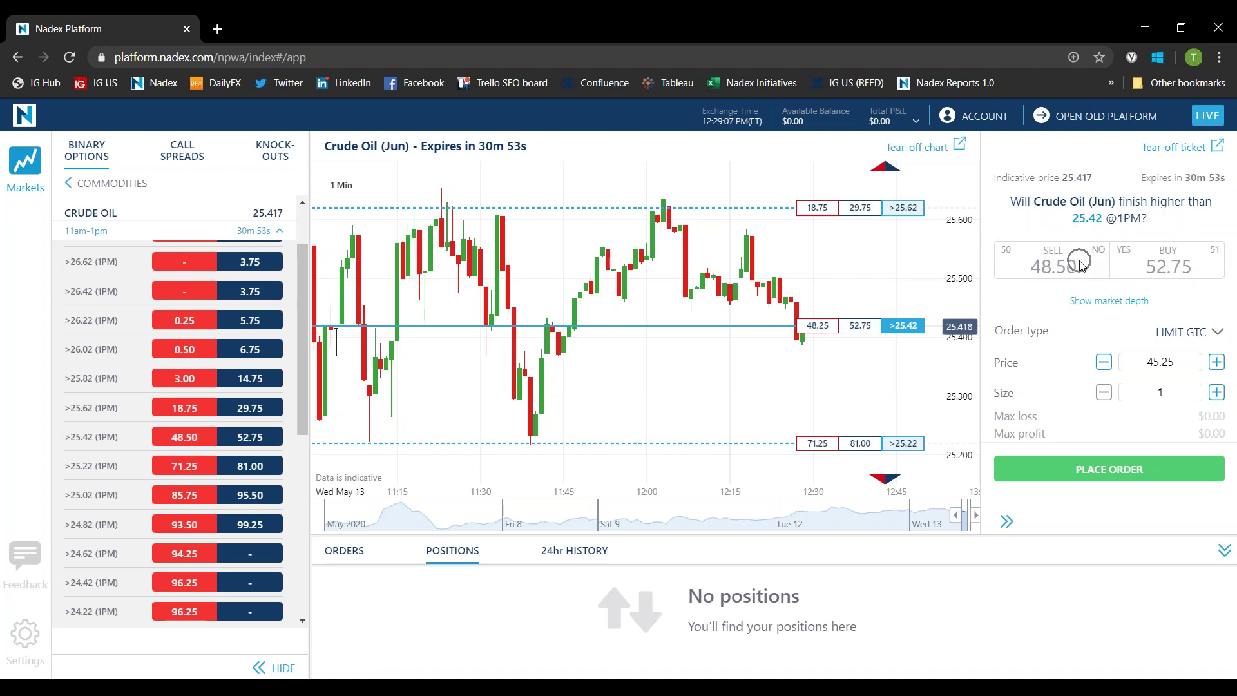
pyautogui.click(1080, 174)
pyautogui.click(1081, 174)
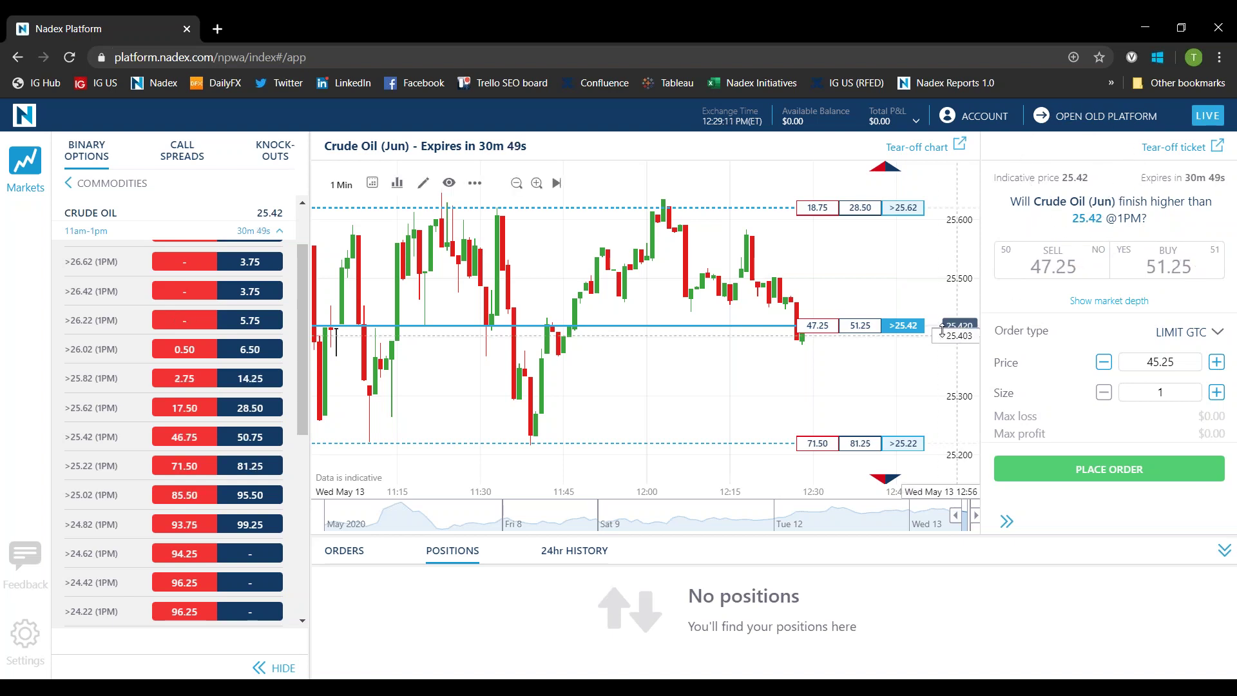
pyautogui.click(906, 329)
pyautogui.click(907, 330)
pyautogui.click(907, 331)
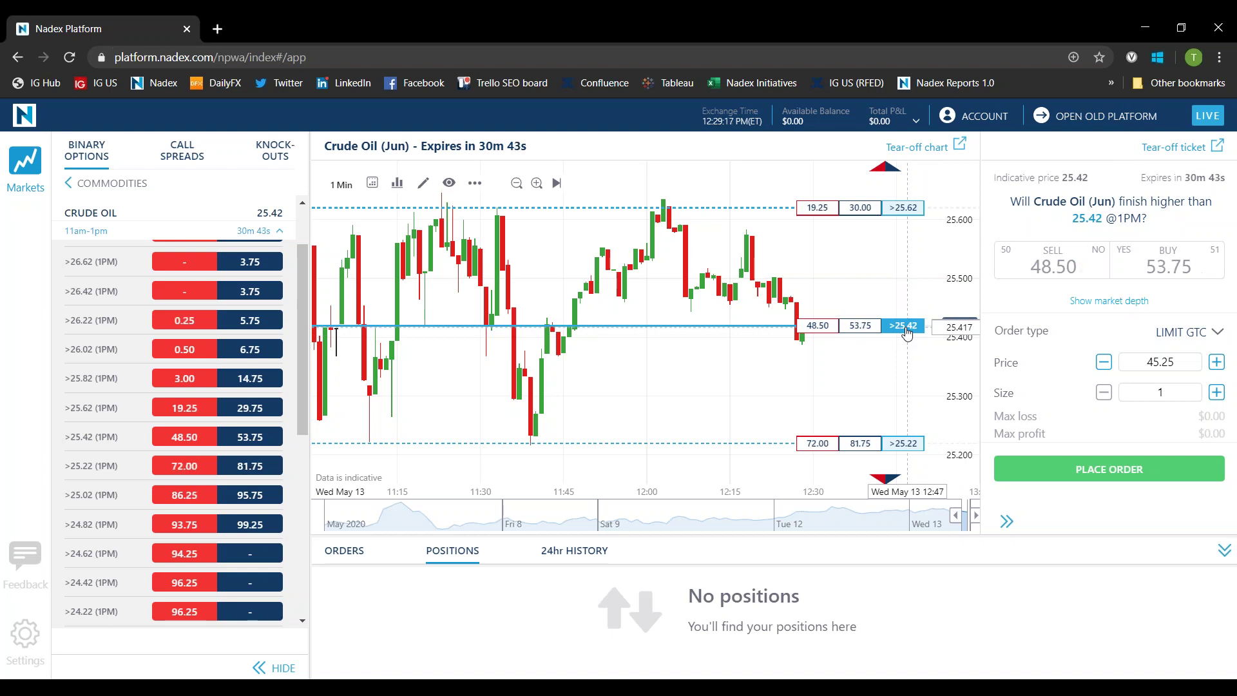
# Step: Refresh the ticket's buy price, then switch it to sell at a 47.25 limit, size 1
pyautogui.click(1164, 272)
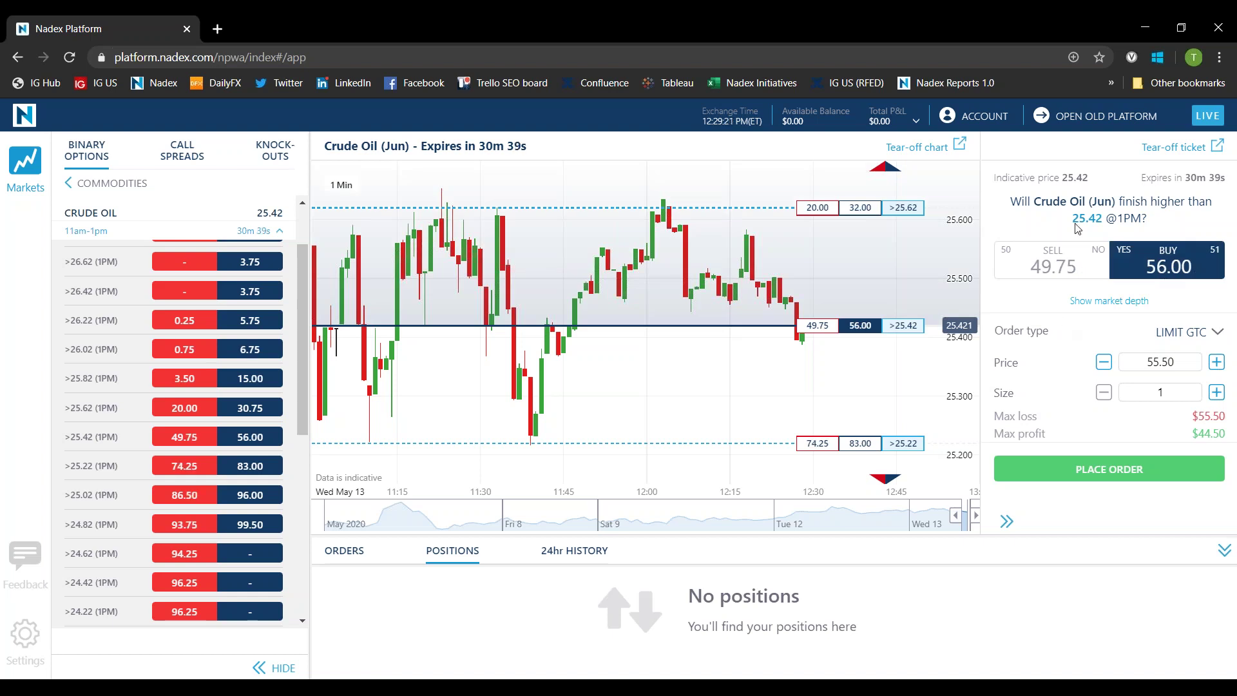
pyautogui.click(1176, 267)
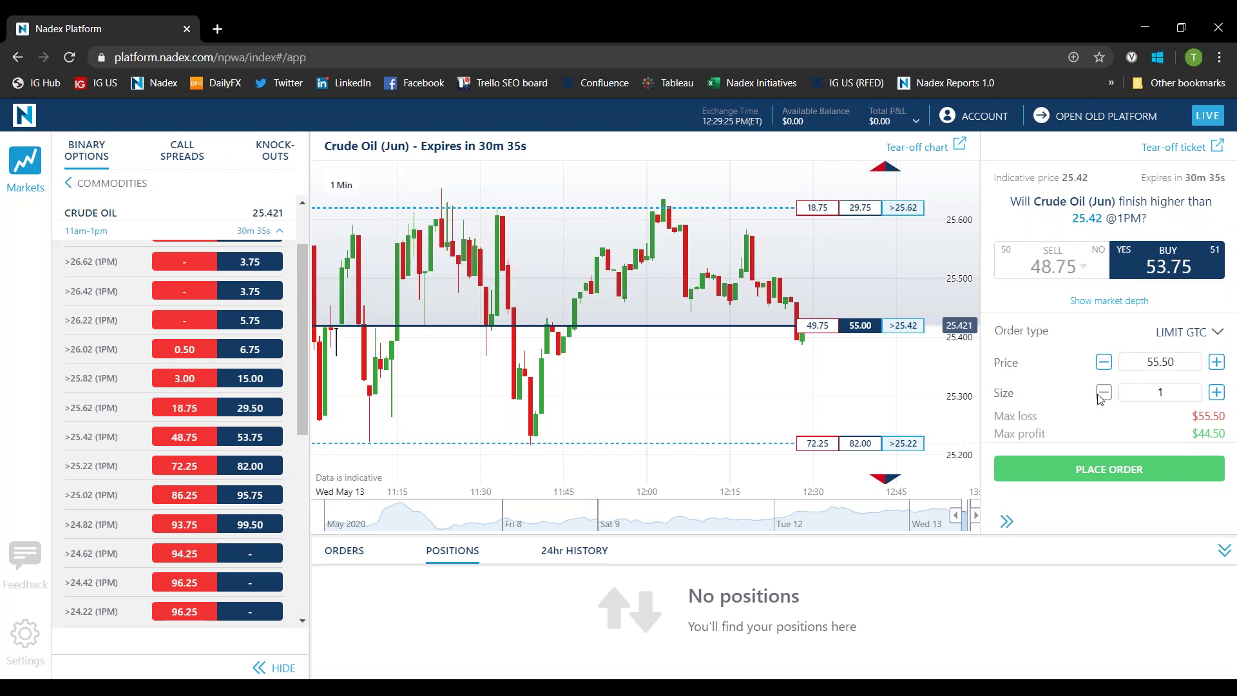
pyautogui.click(1166, 268)
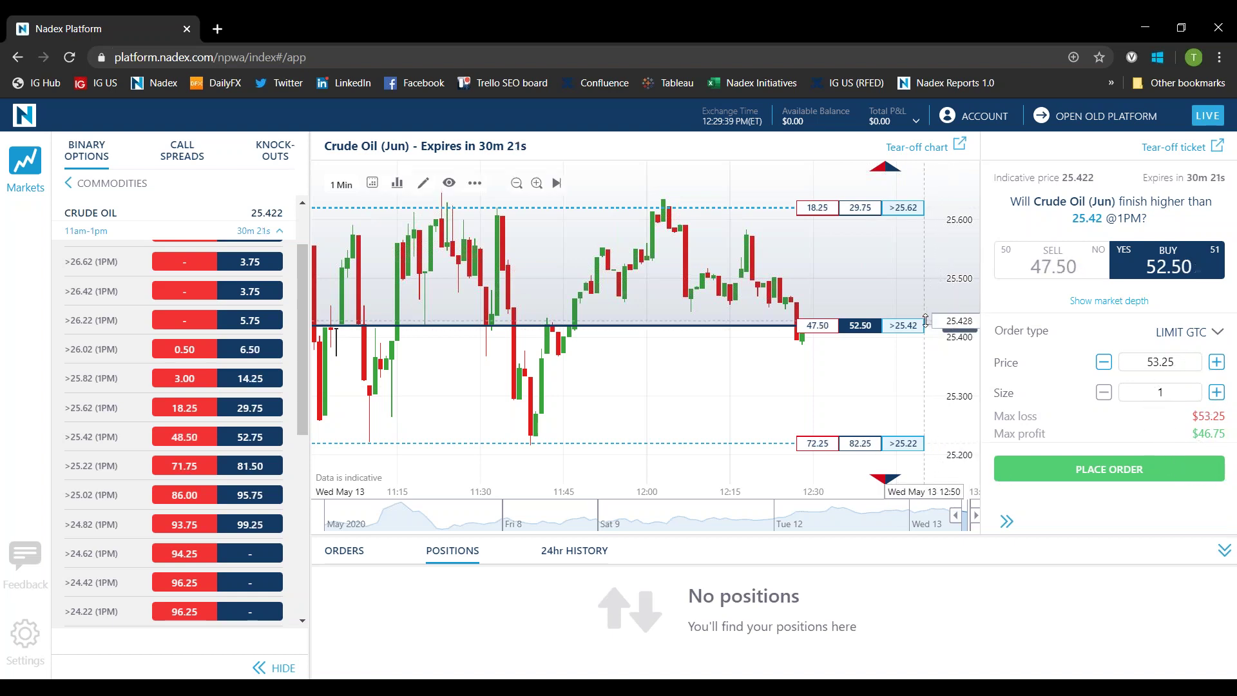
pyautogui.click(1171, 441)
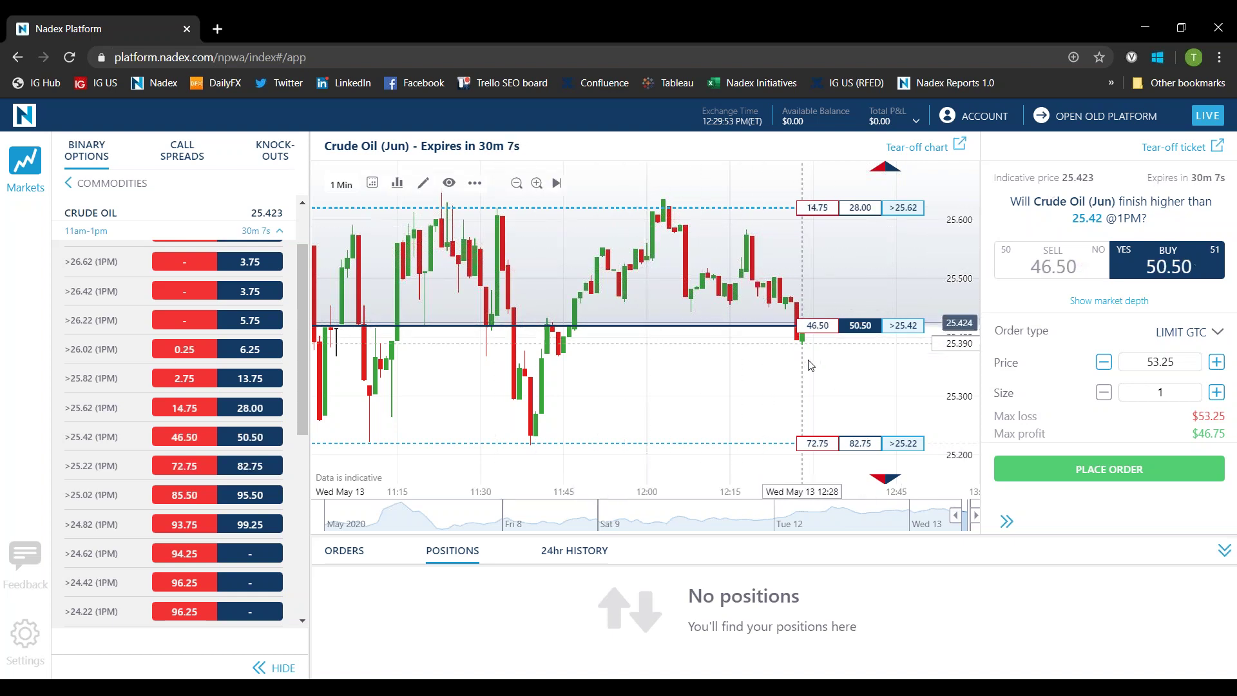
pyautogui.click(1063, 269)
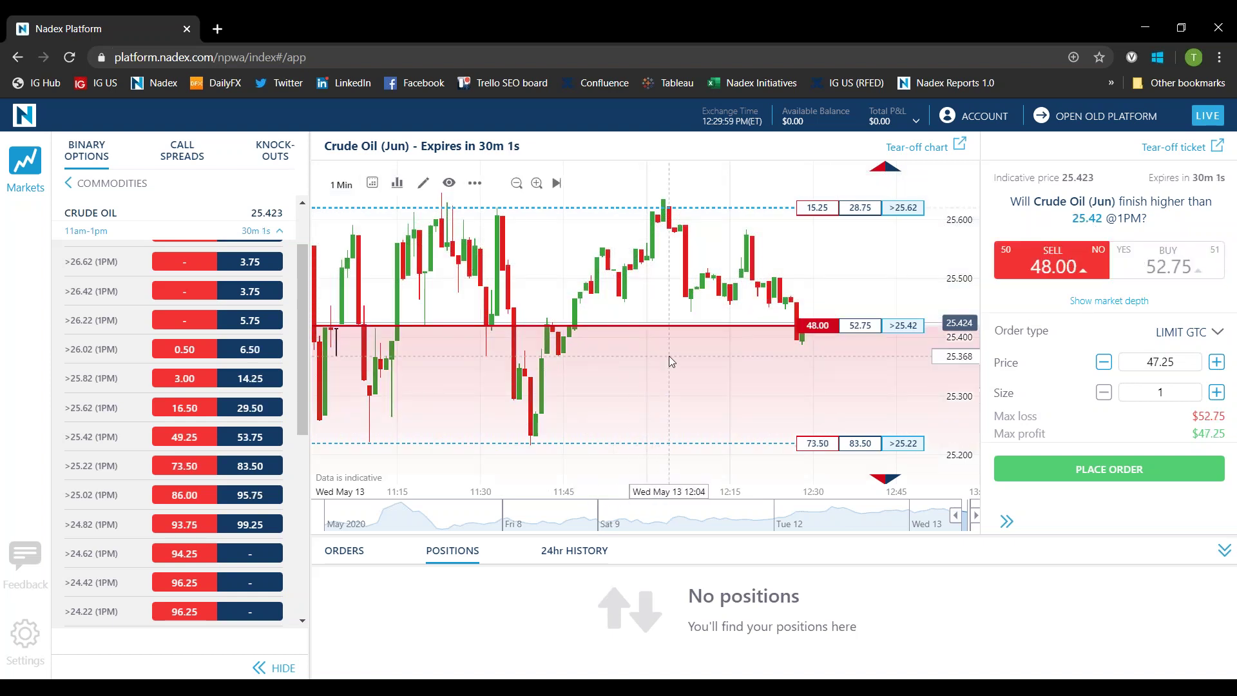
# Step: Clear the sell side and set the >25.42 ticket to buy at a 49.75 limit
pyautogui.click(698, 380)
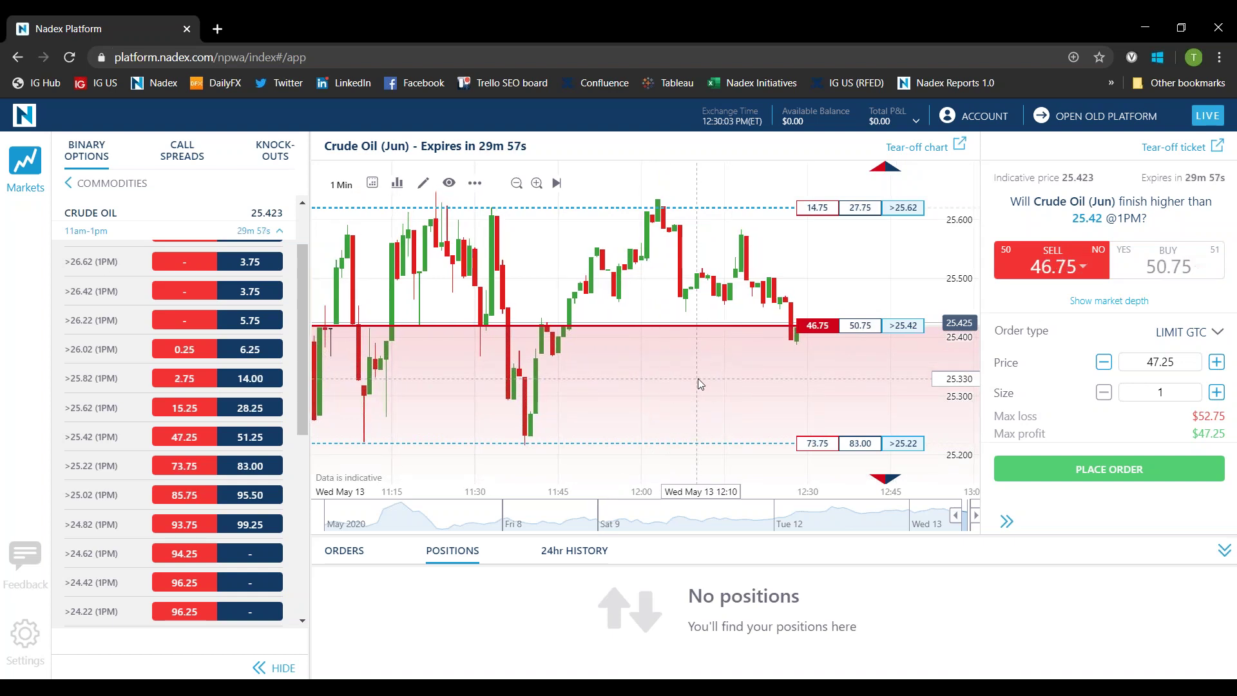
pyautogui.click(698, 378)
pyautogui.click(698, 378)
pyautogui.click(698, 377)
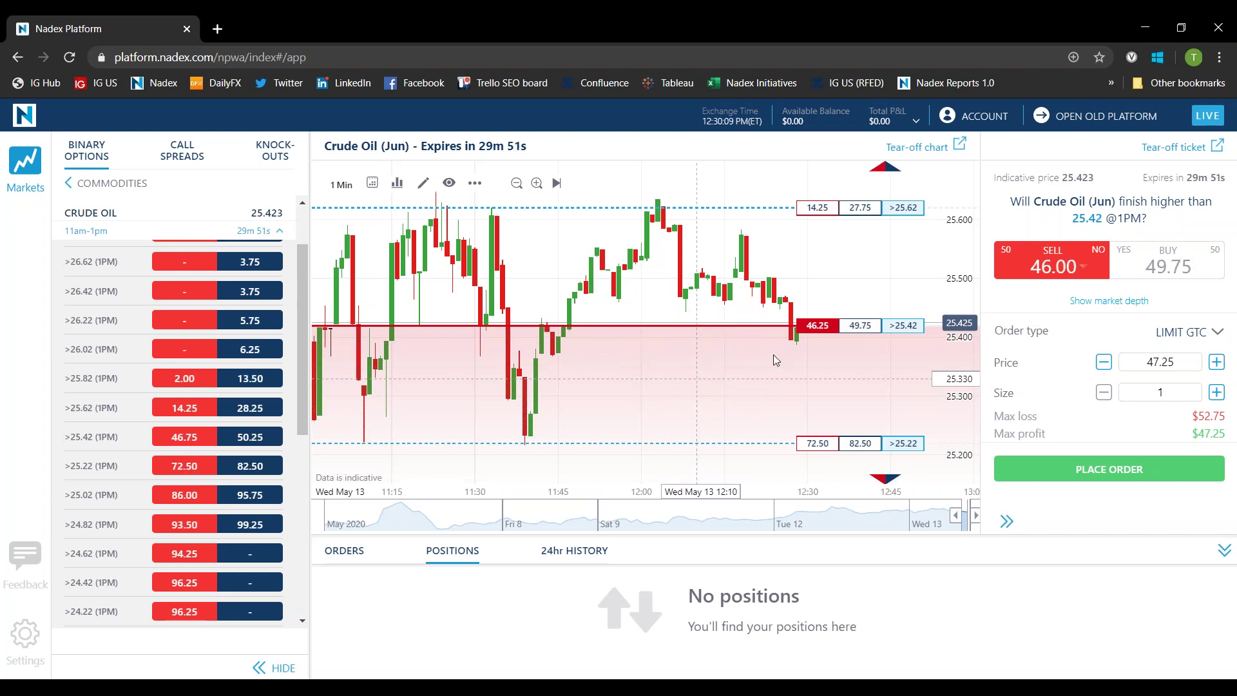
pyautogui.click(1057, 265)
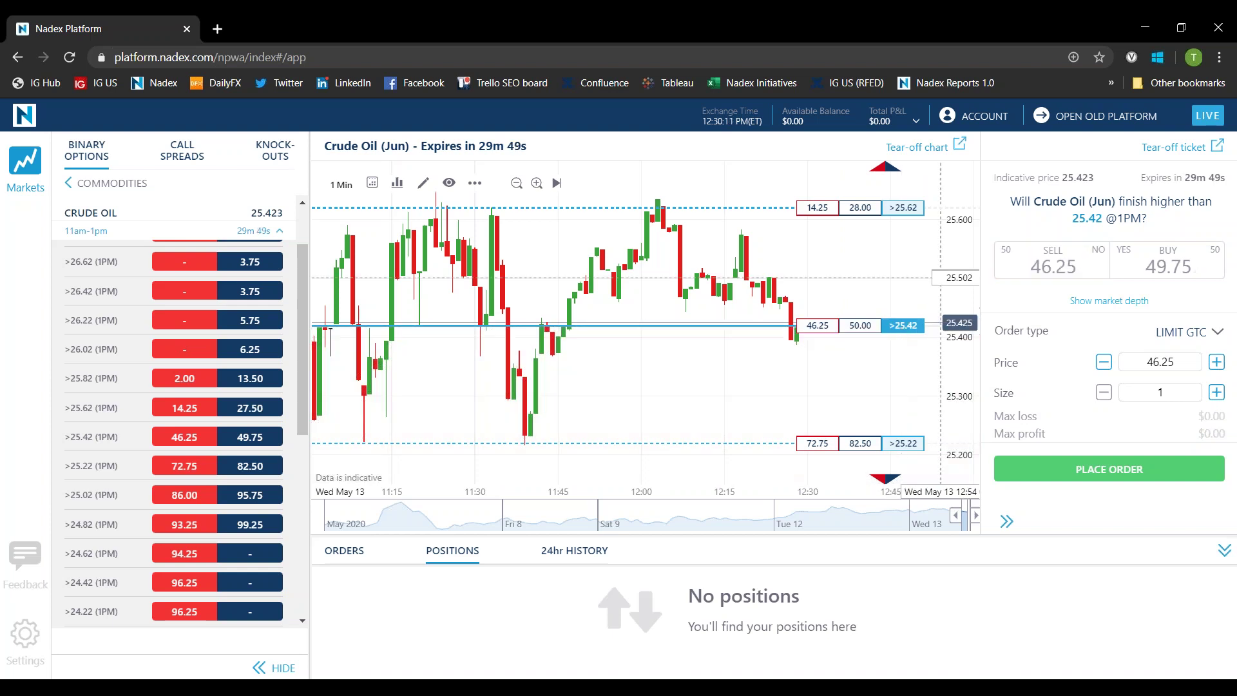
pyautogui.click(1146, 266)
pyautogui.click(832, 269)
pyautogui.click(832, 269)
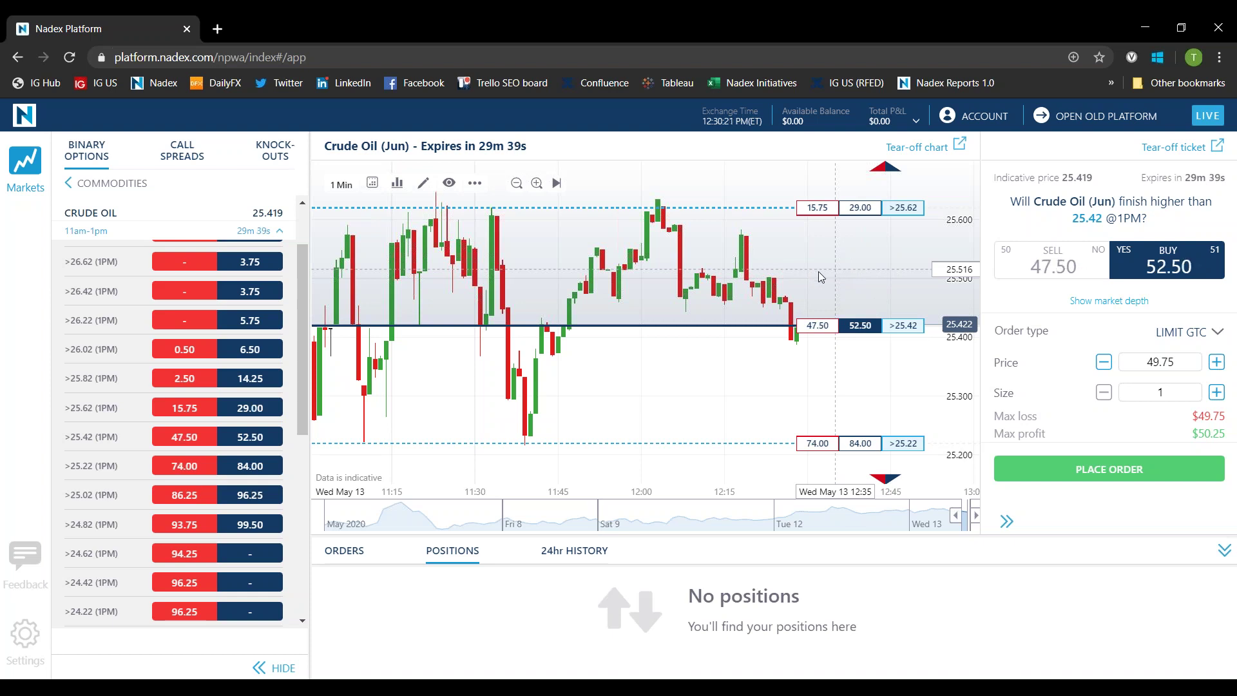
# Step: Return to market classes, open Commodities, and expand Crude Oil Weekly strikes (>30.75 to >20.75, 2:30PM)
pyautogui.click(70, 185)
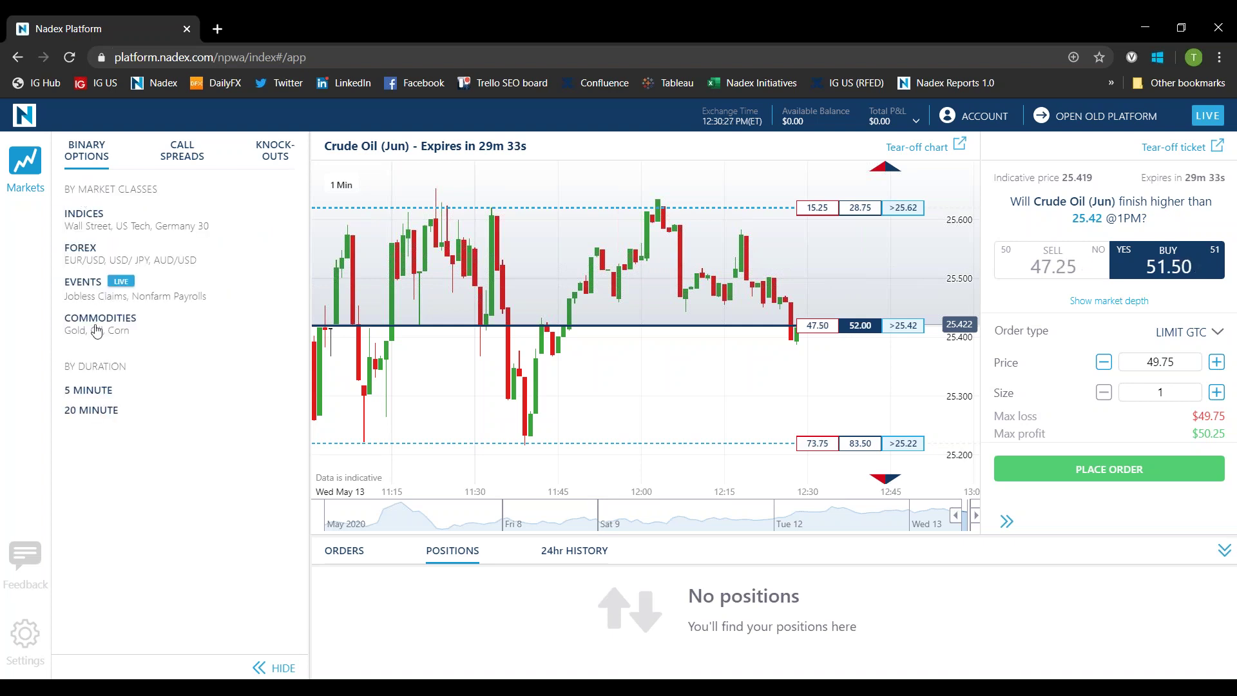
pyautogui.click(95, 325)
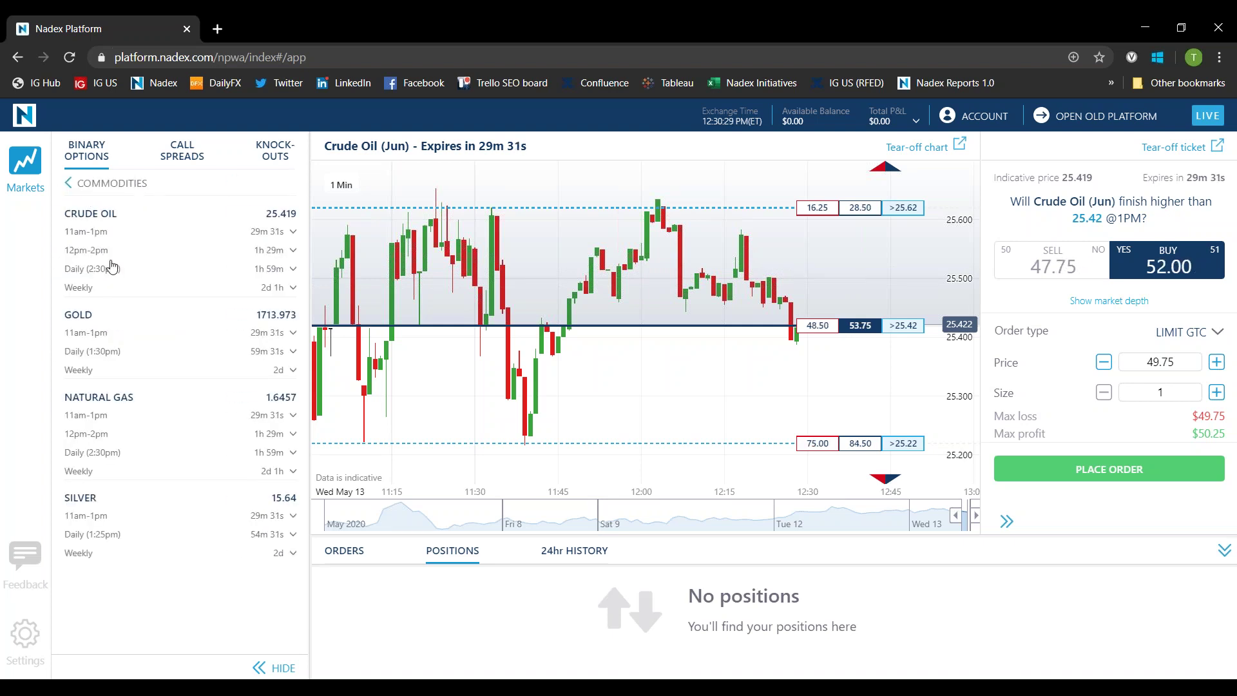
pyautogui.click(78, 292)
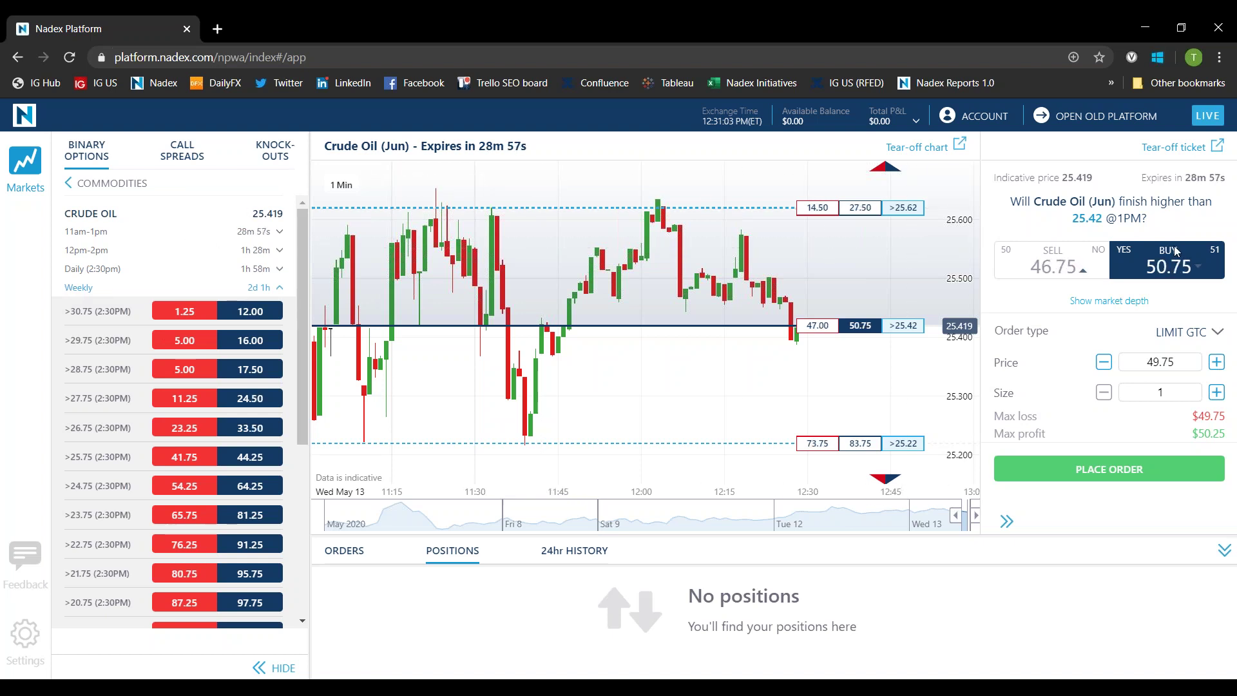
# Step: Refresh the >25.42 buy ticket to a 50.75 limit, max loss $50.75, max profit $49.25
pyautogui.click(1181, 269)
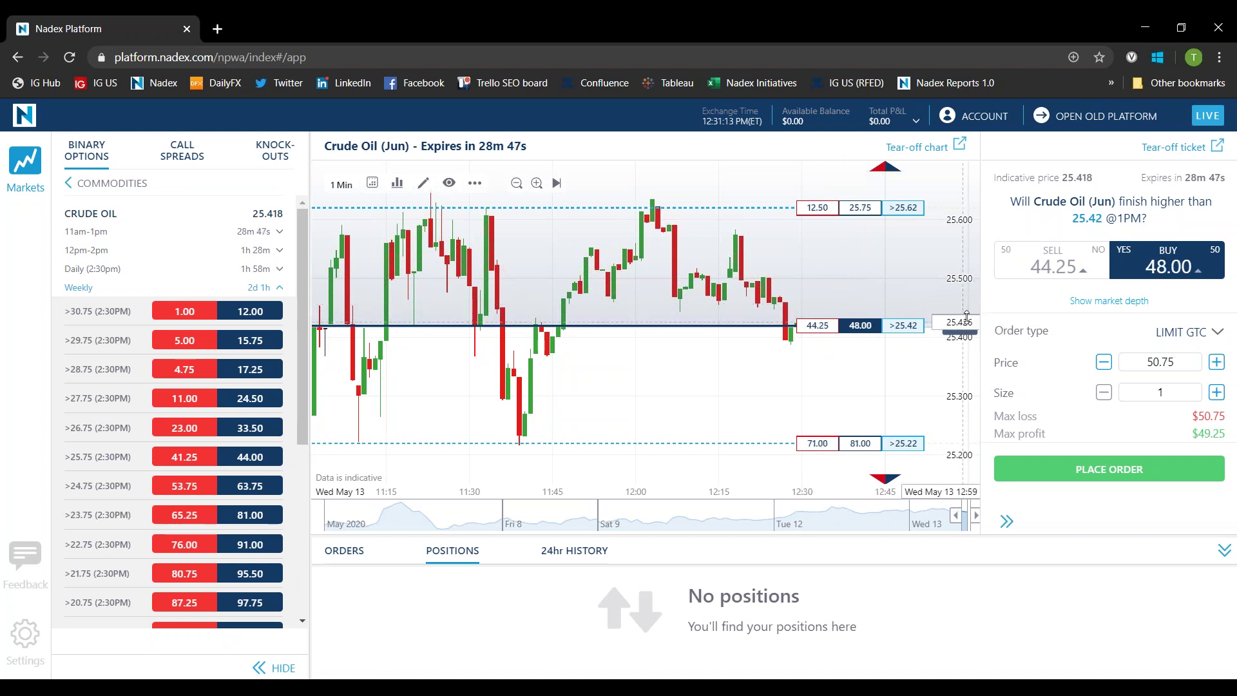
pyautogui.click(973, 297)
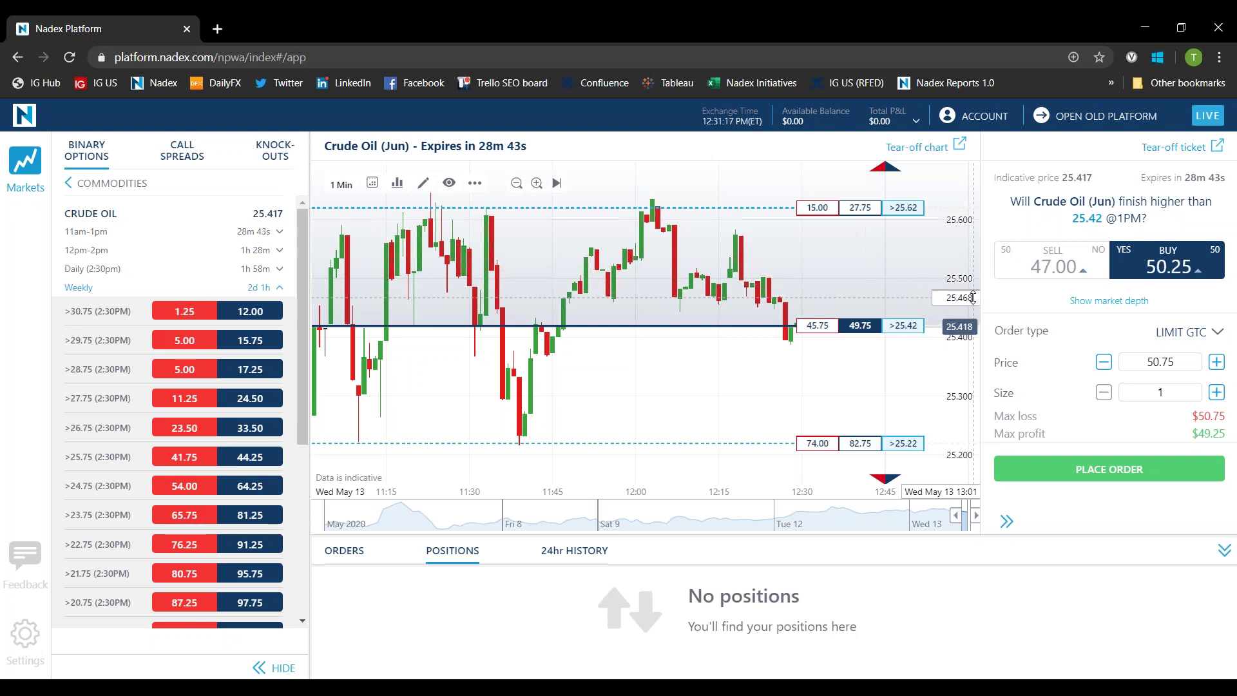
pyautogui.click(973, 297)
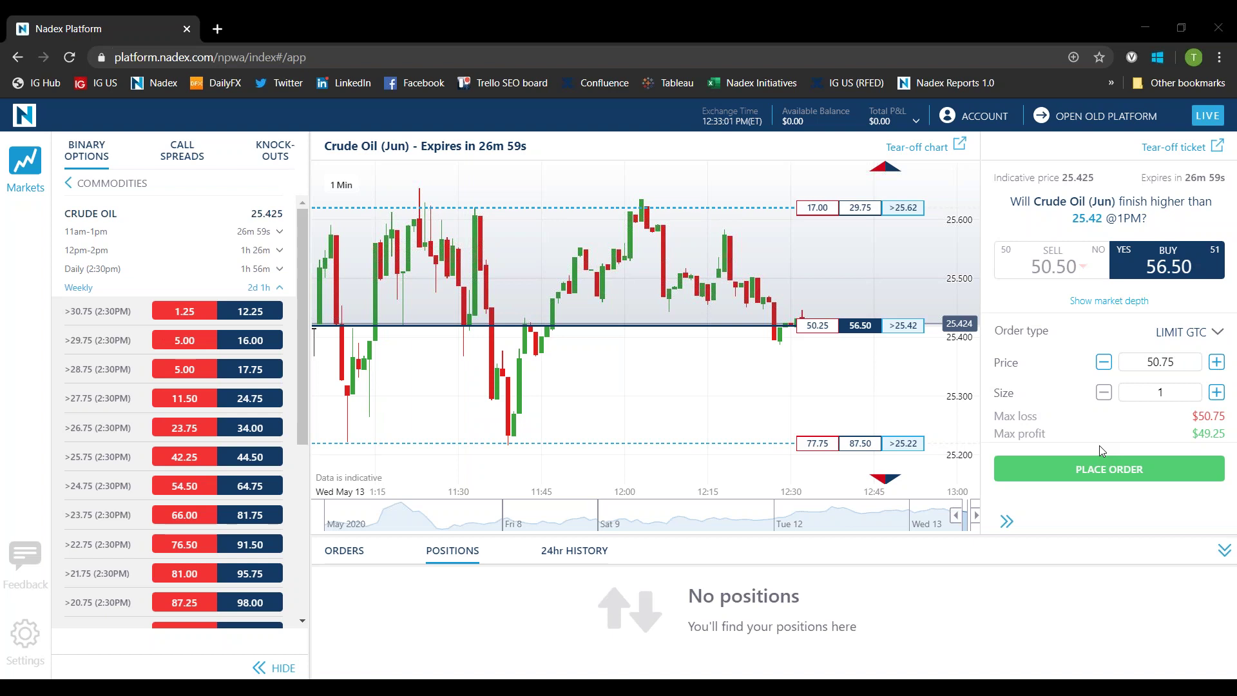
# Step: Go to the Nadex homepage and open Upcoming Webinars, scrolling to the oil and economic-events sessions
pyautogui.click(154, 82)
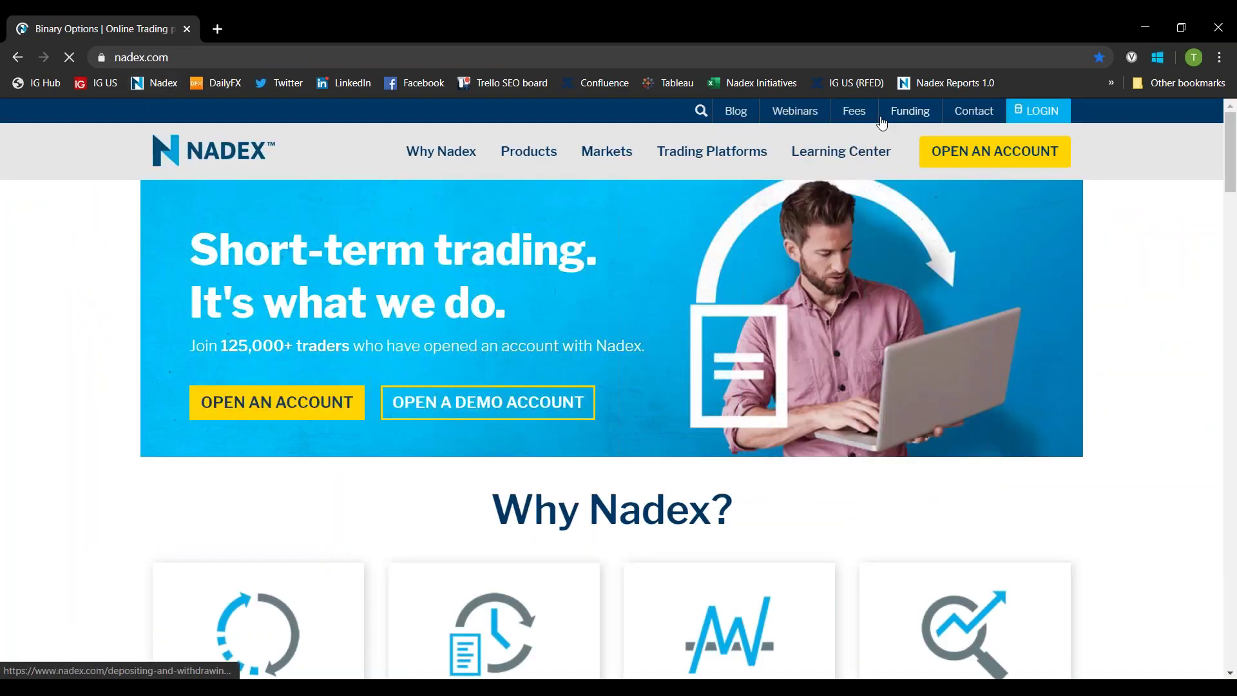
pyautogui.click(804, 112)
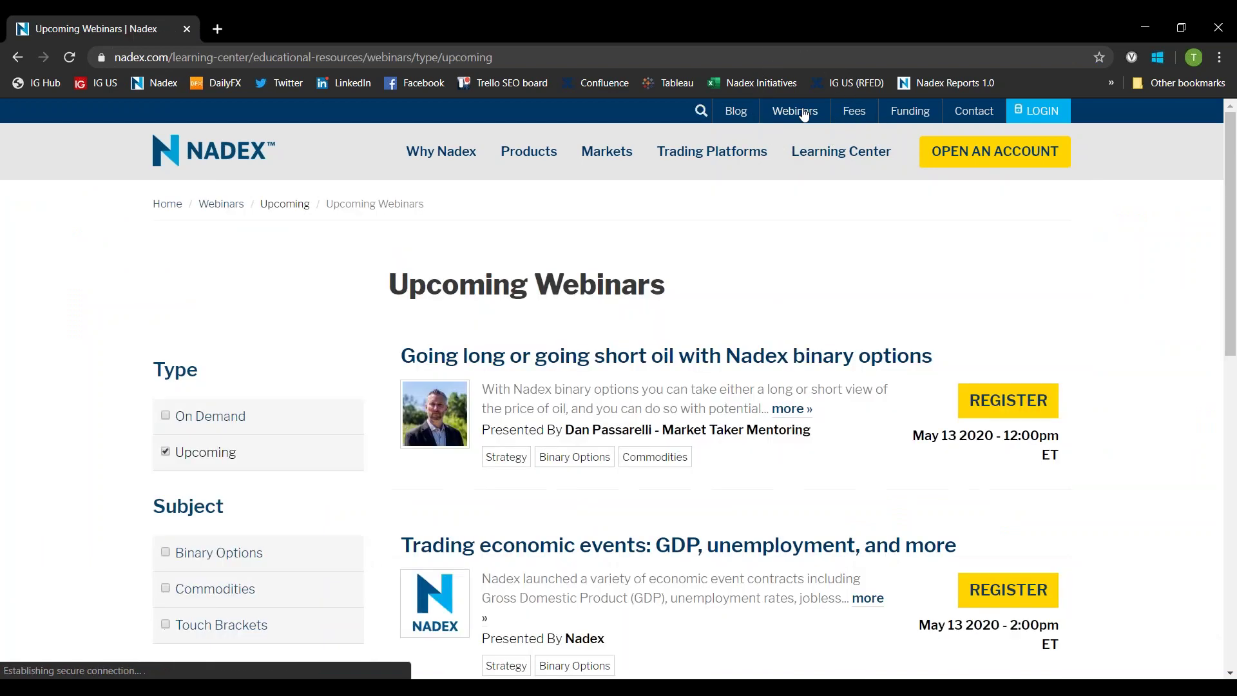
pyautogui.scroll(-2, 539, 361)
pyautogui.press('ctrl')
pyautogui.press('ctrl')
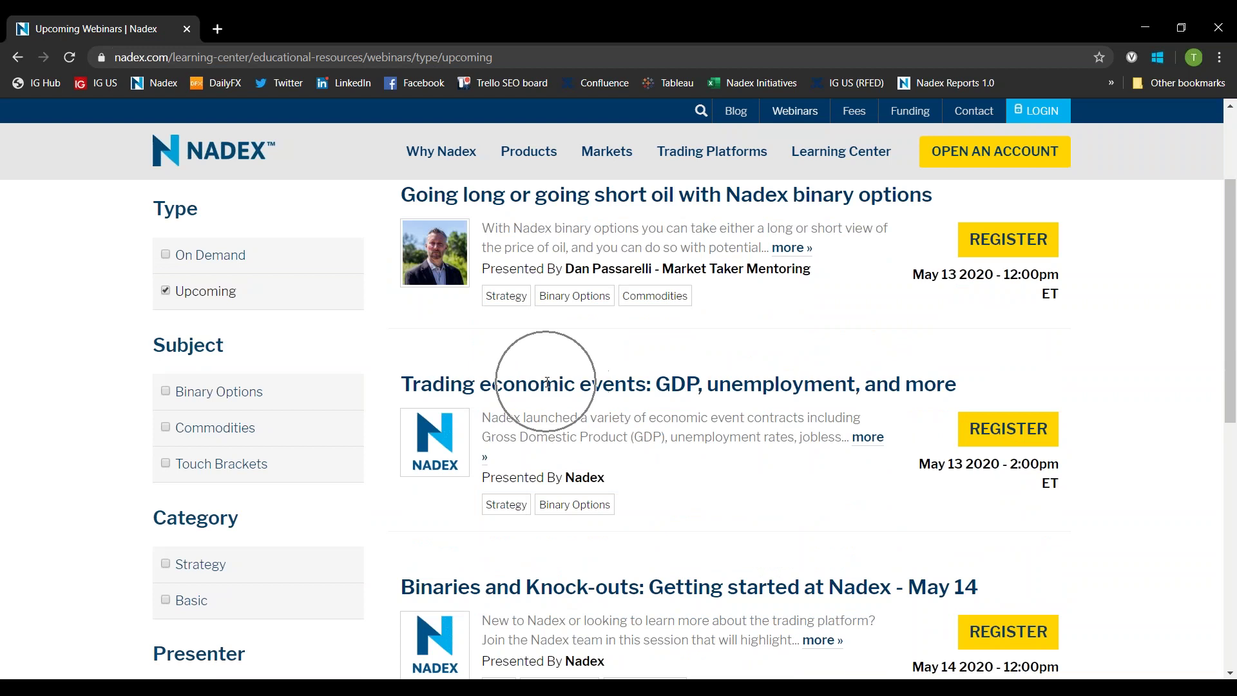
pyautogui.press('ctrl')
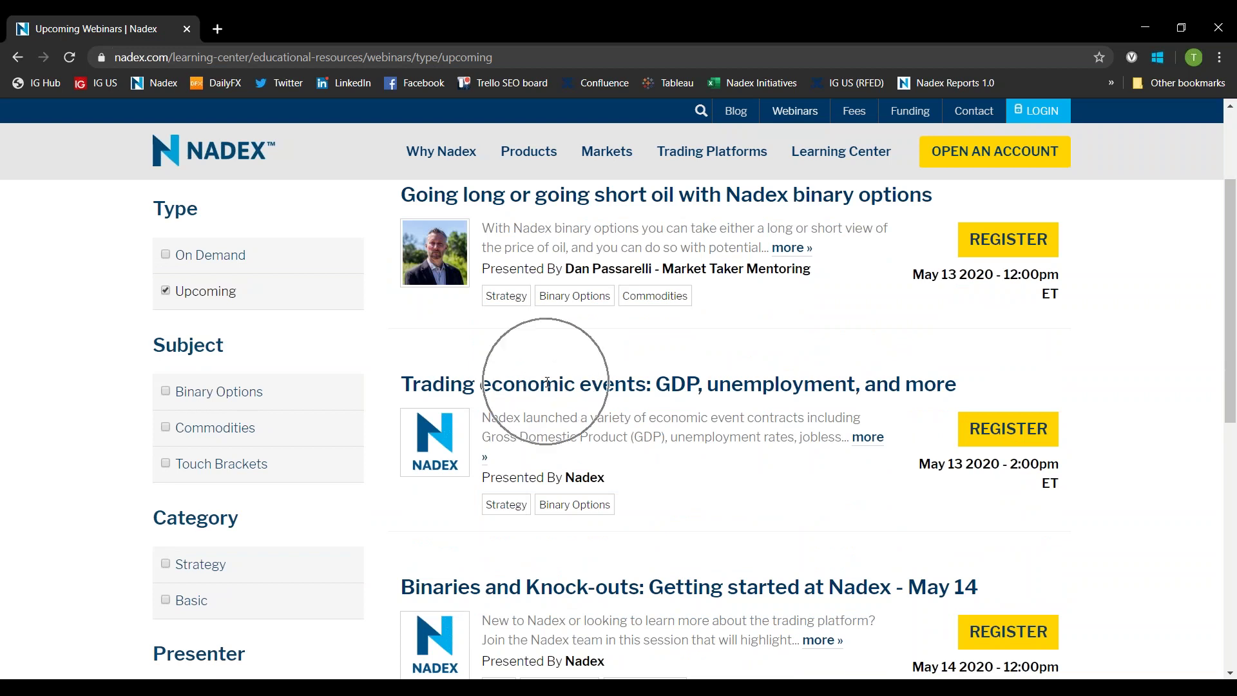
pyautogui.press('ctrl')
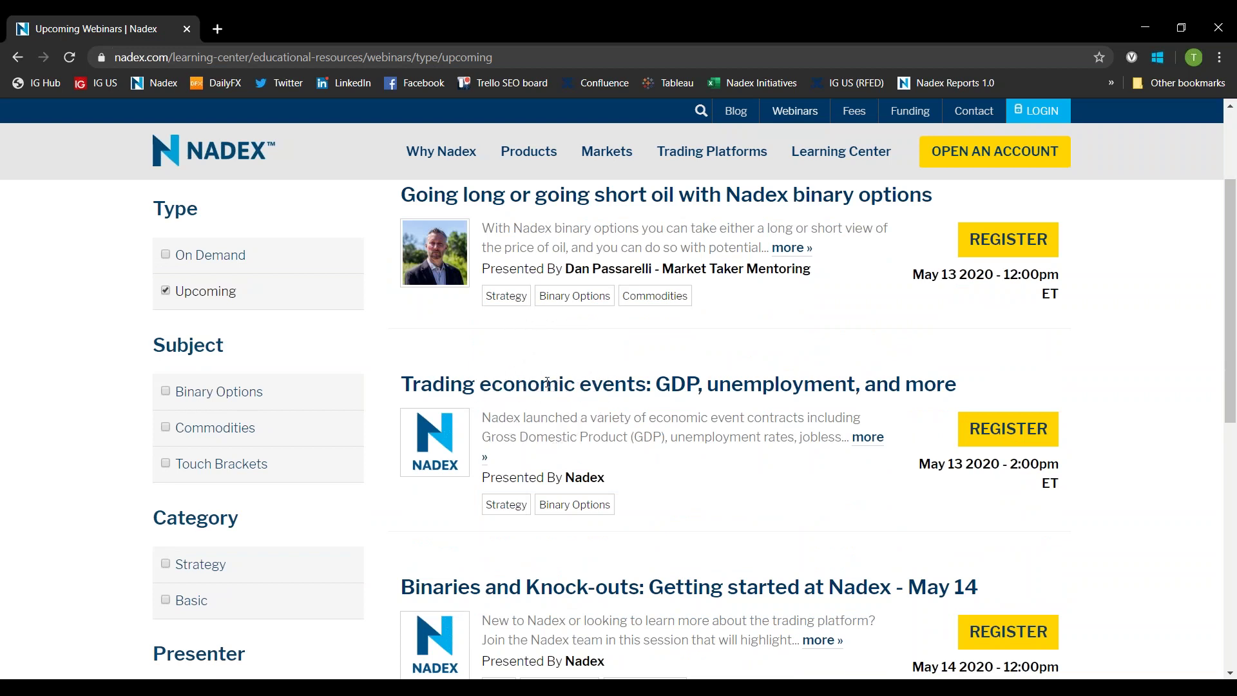